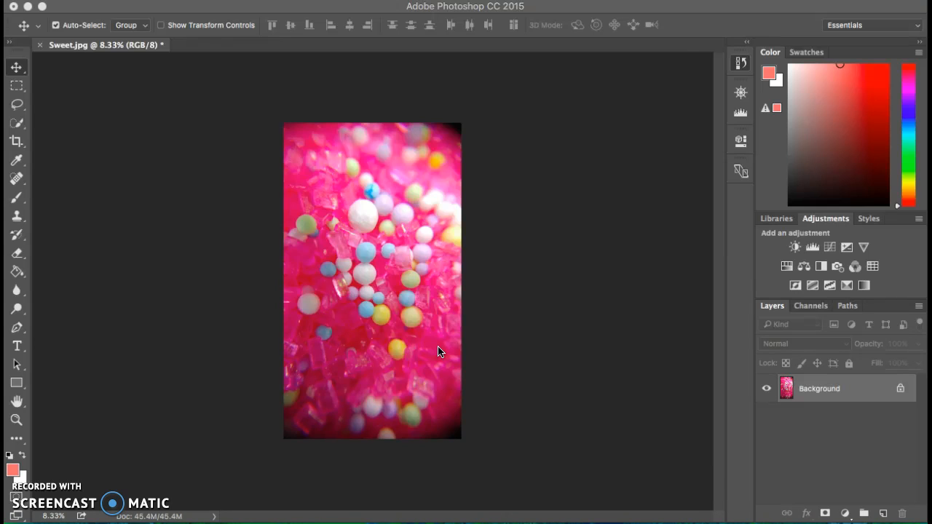
Move the floating Selective Tool palette clear of the History panel.
left_click(517, 250)
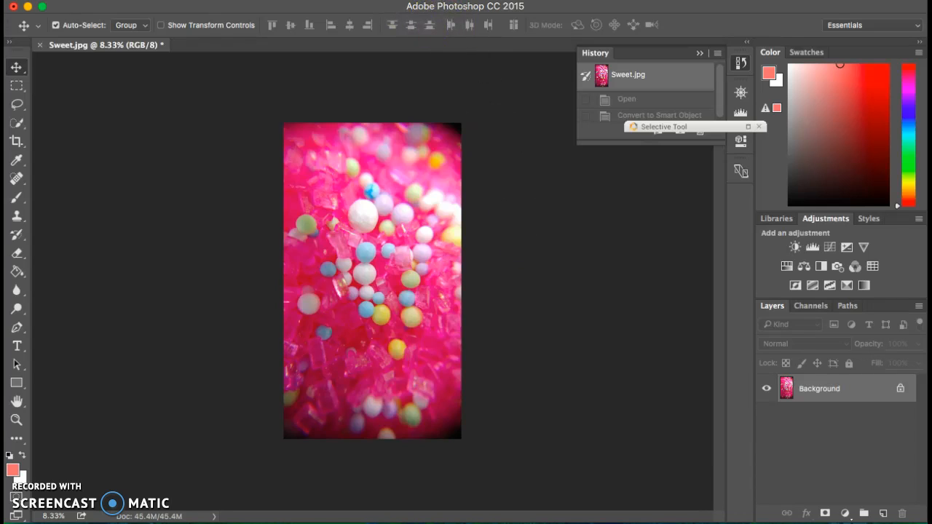
left_click_drag(713, 128, 708, 207)
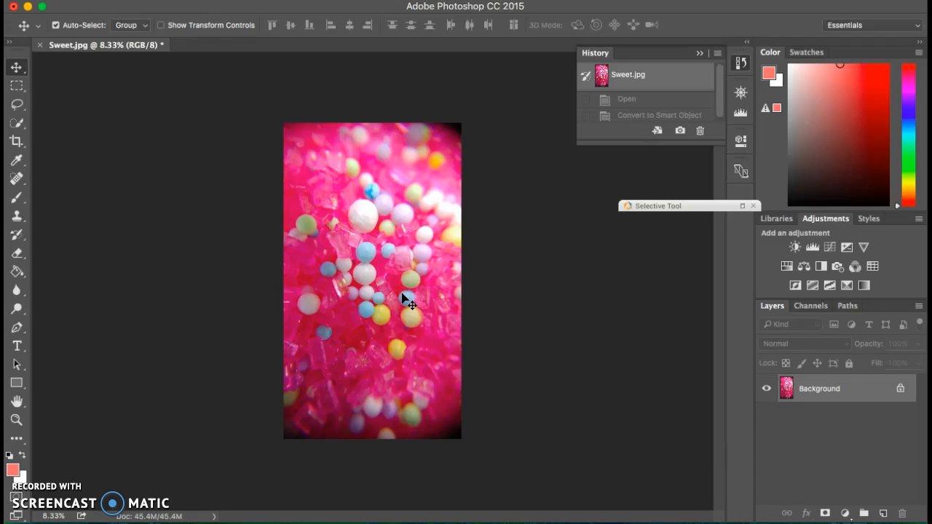
left_click(400, 352)
left_click(458, 357)
Convert the Background layer for smart filters and turn off further showings of the conversion notice.
left_click(303, 0)
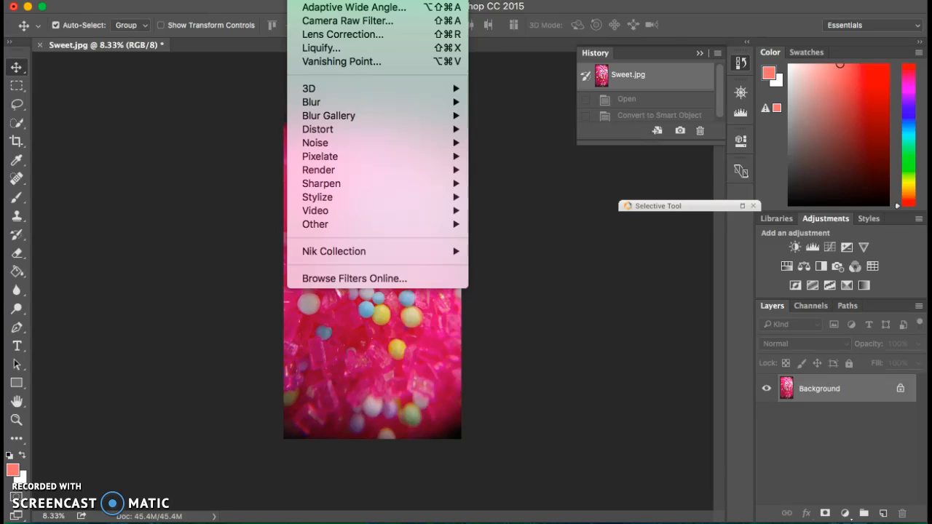
left_click(357, 0)
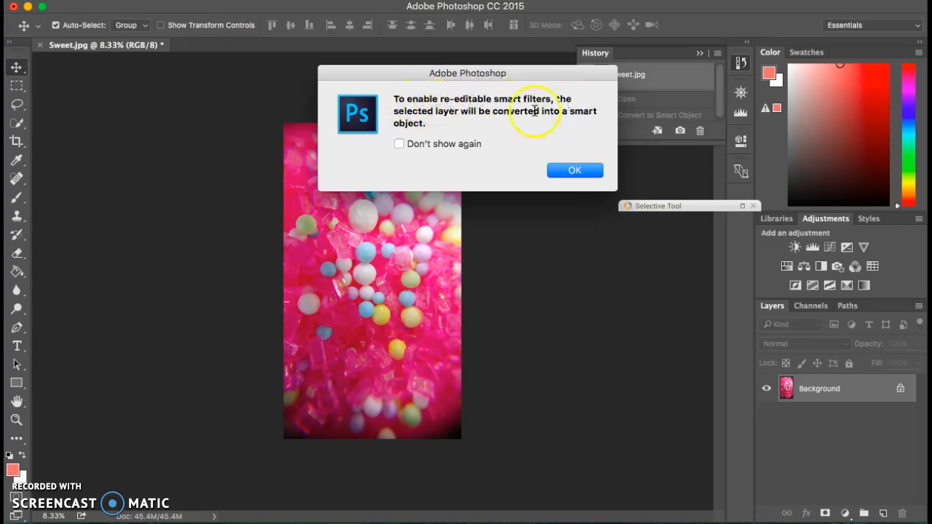
left_click(399, 144)
left_click(583, 170)
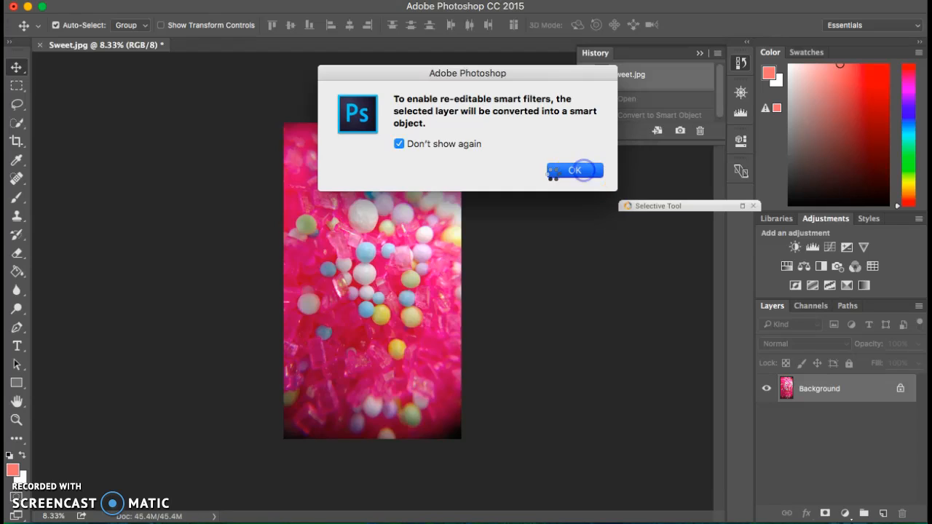
left_click(682, 107)
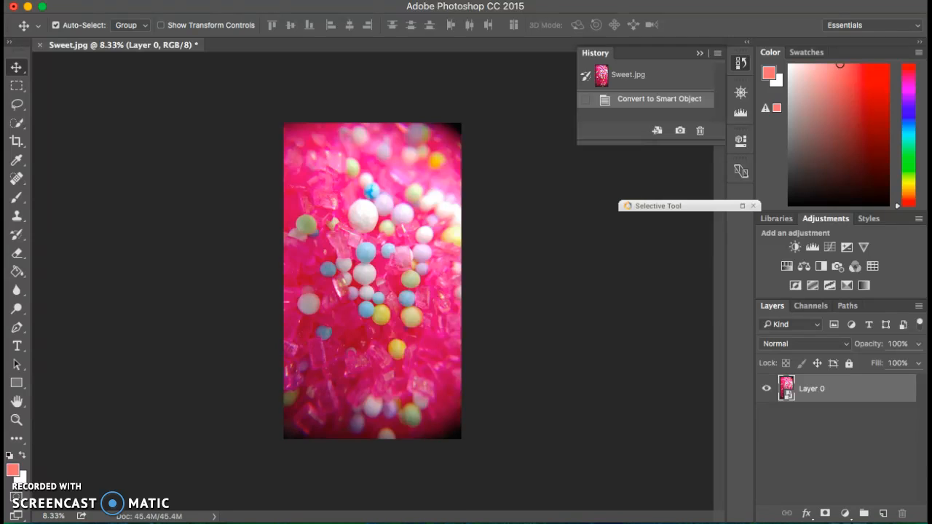
Open the Lens Correction filter for Layer 0 and show its custom correction settings.
left_click(303, 1)
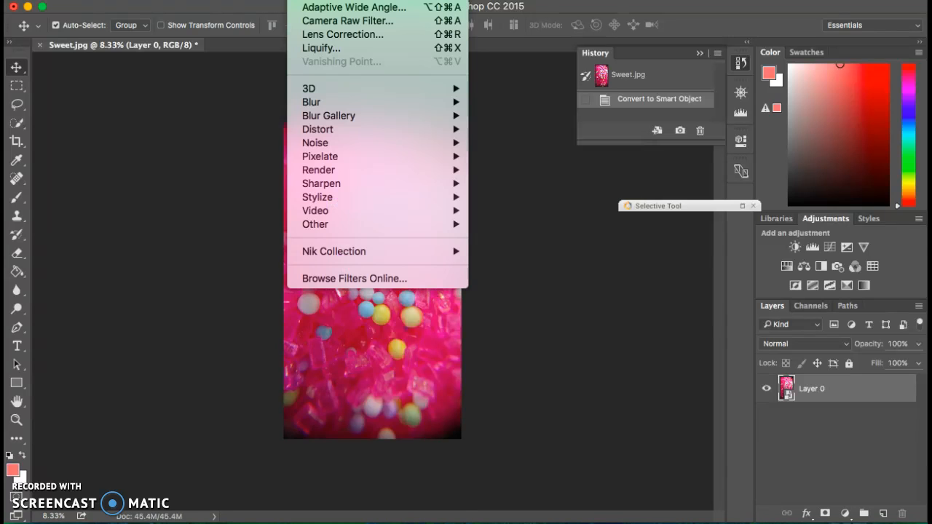
left_click(332, 36)
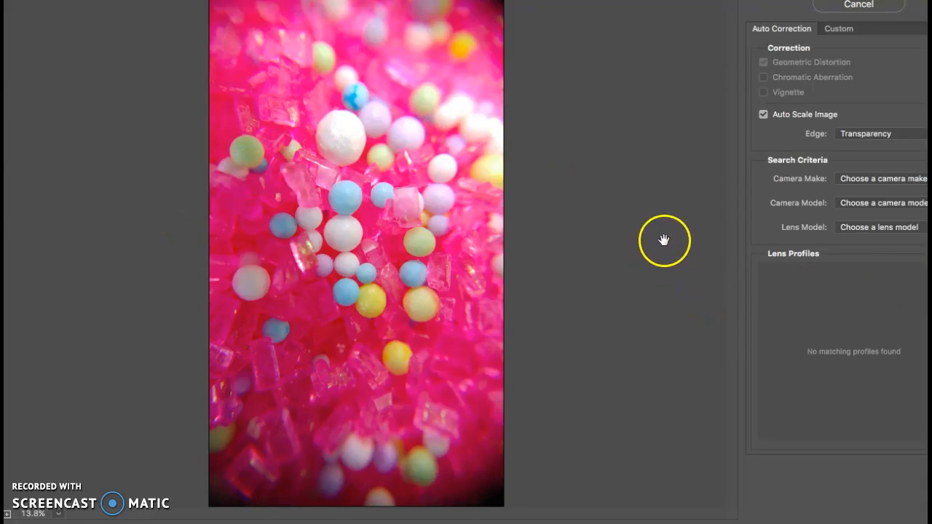
left_click(836, 29)
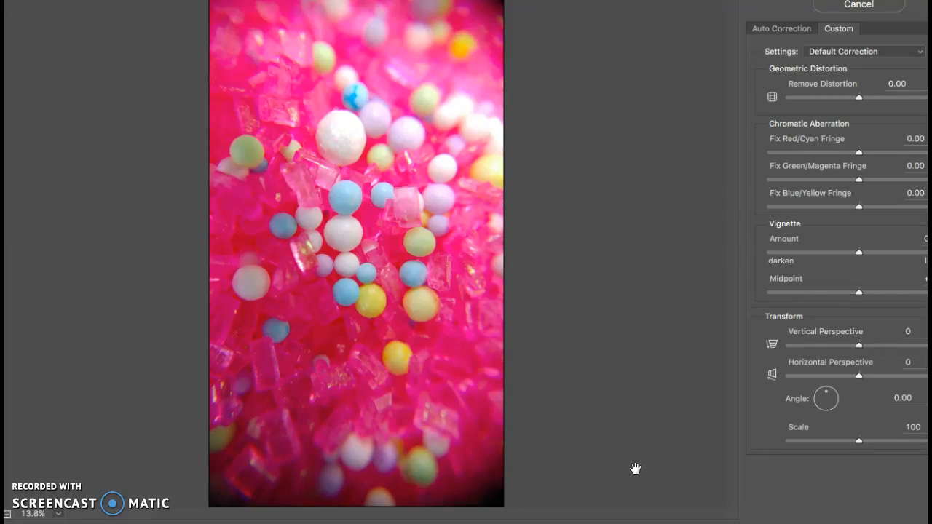
Shrink and reposition the Lens Correction dialog so its preview and all custom controls fit on the screen.
left_click_drag(484, 1, 516, 0)
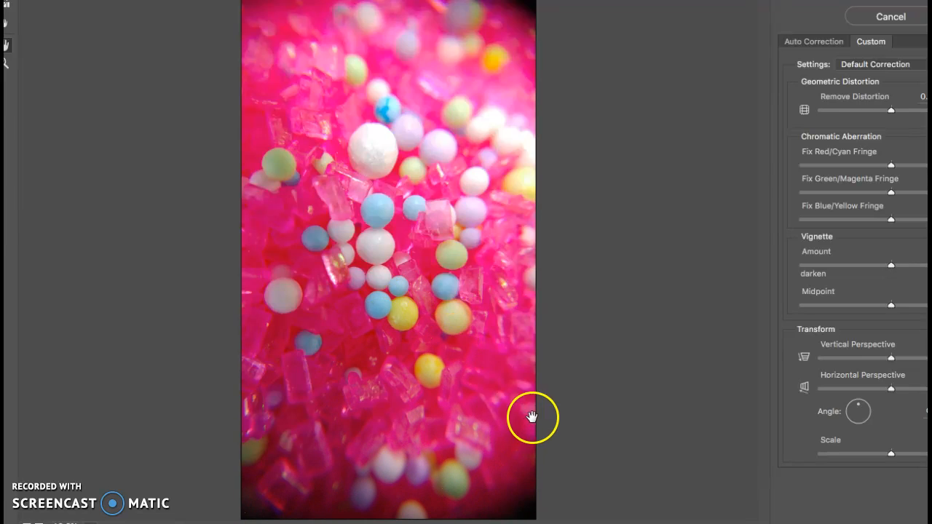
left_click_drag(619, 0, 581, 18)
left_click_drag(931, 0, 836, 52)
left_click_drag(590, 61, 660, 6)
left_click_drag(908, 1, 830, 42)
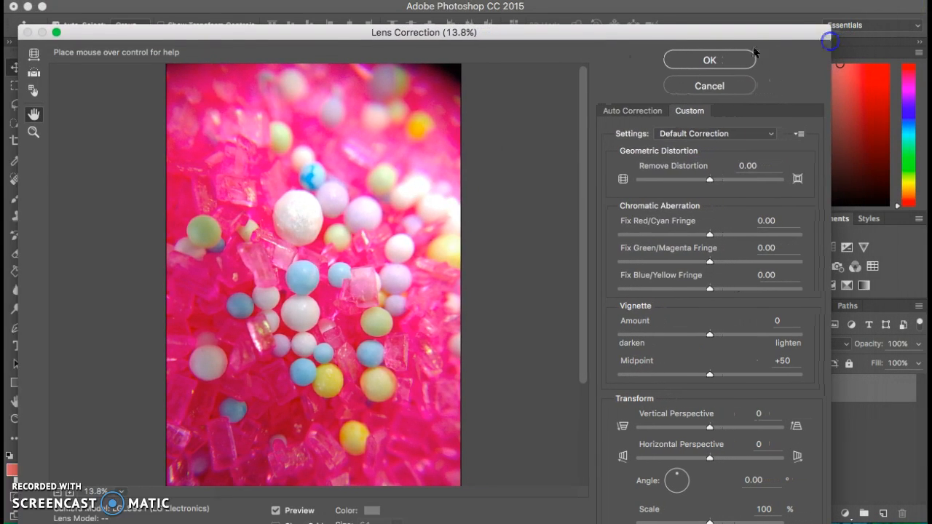
left_click_drag(619, 33, 668, 19)
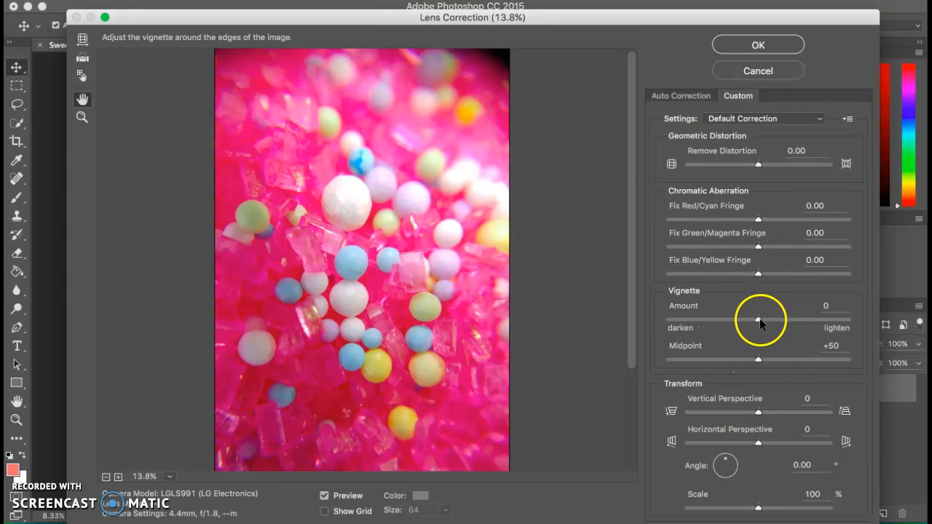
Darken the image edges with a vignette amount of -100 and a midpoint of +21, previewing the photo at 12.5%.
left_click_drag(758, 321, 664, 320)
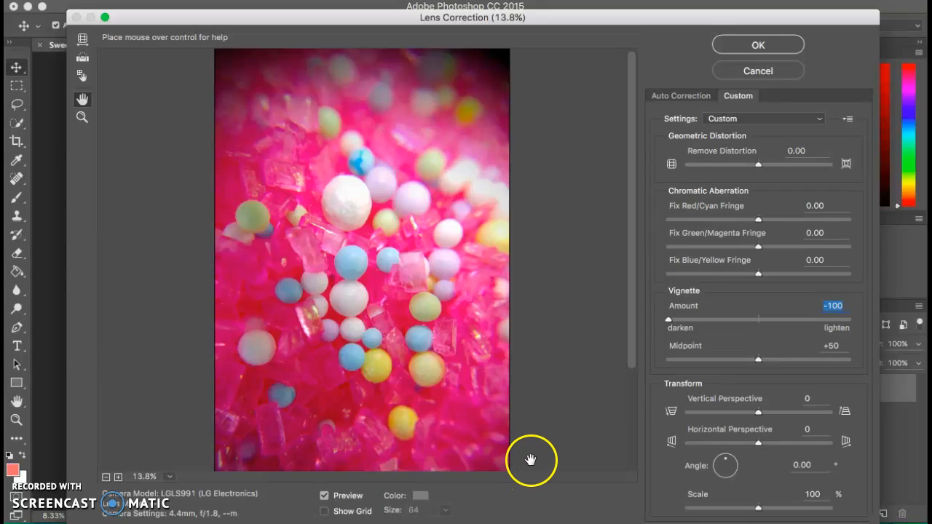
left_click_drag(632, 329, 620, 368)
left_click(106, 478)
left_click(105, 477)
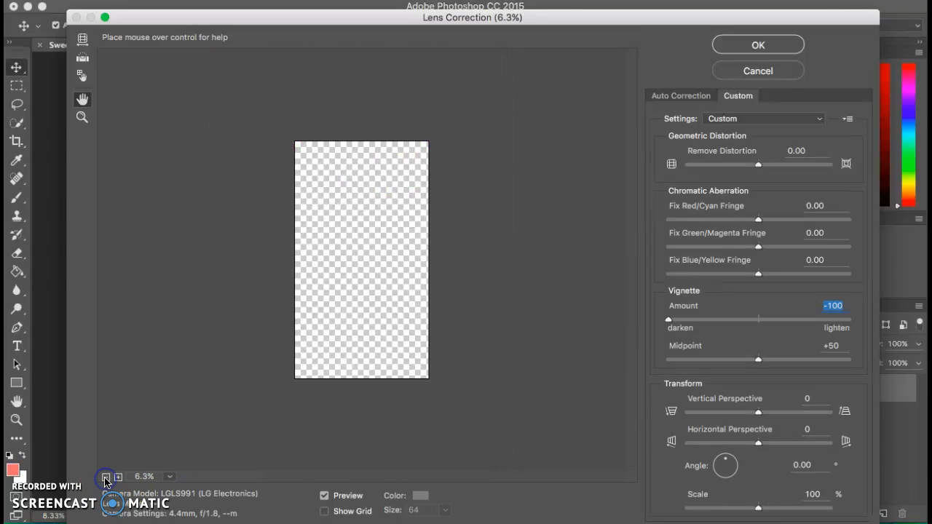
left_click(118, 478)
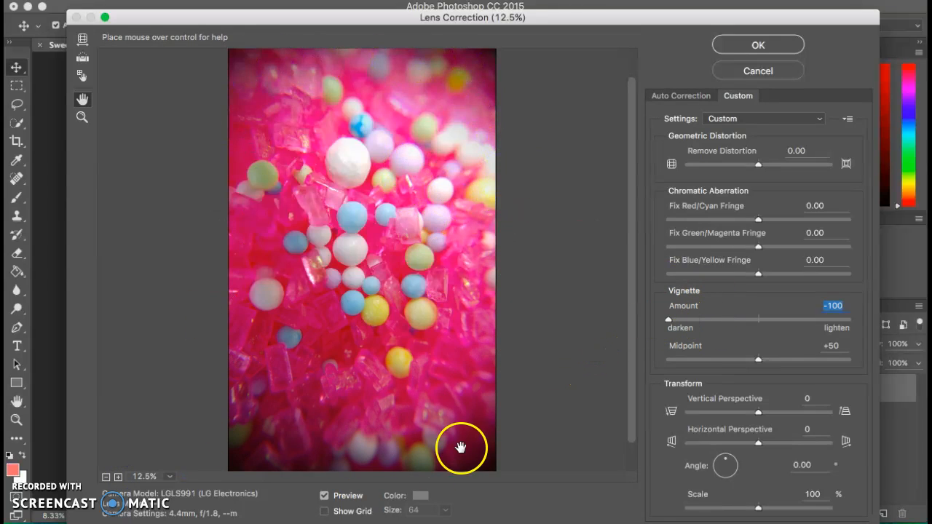
left_click_drag(758, 359, 708, 359)
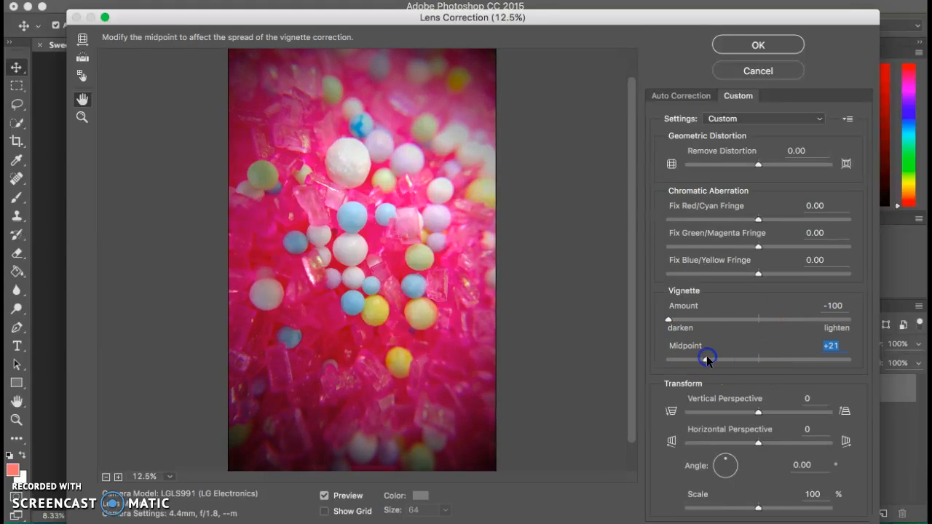
Try a vignette amount of +100 before resetting the amount to 0 with the midpoint at +51.
left_click(683, 319)
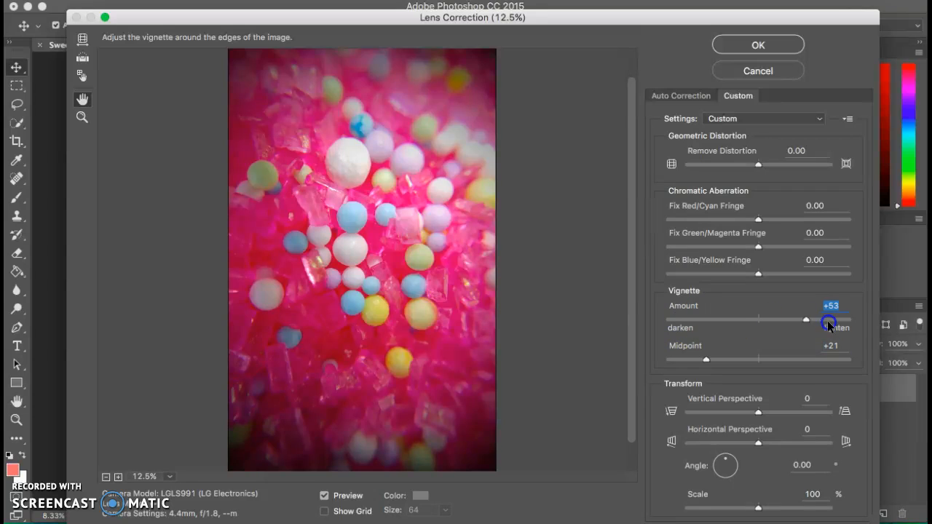
left_click_drag(828, 321, 858, 326)
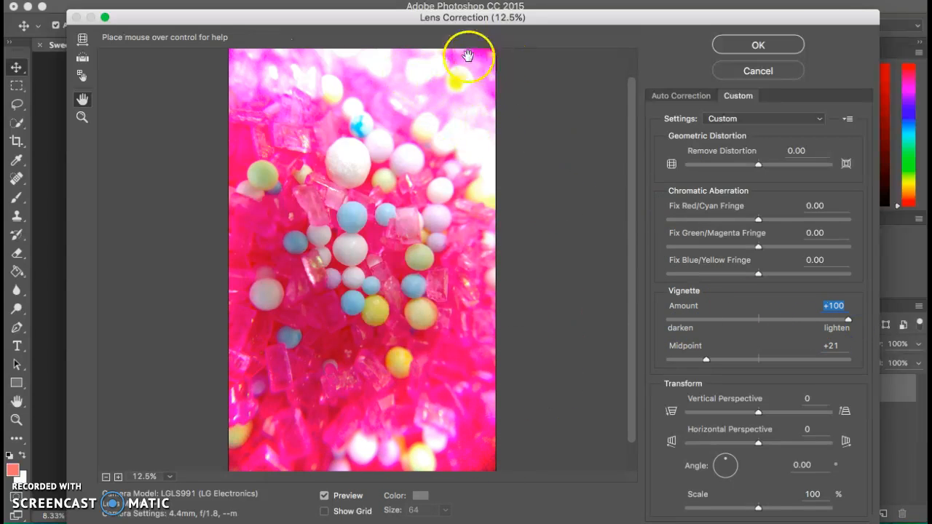
left_click_drag(848, 320, 758, 323)
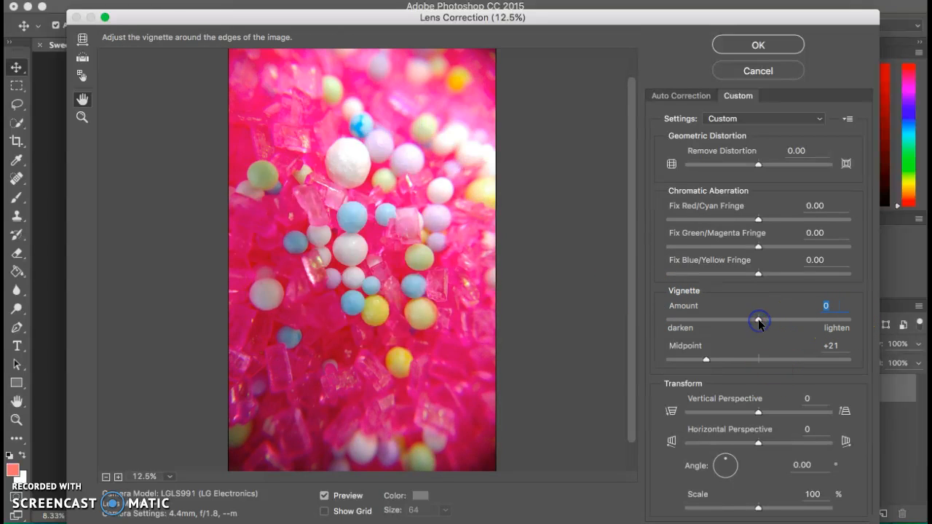
left_click_drag(706, 358, 766, 360)
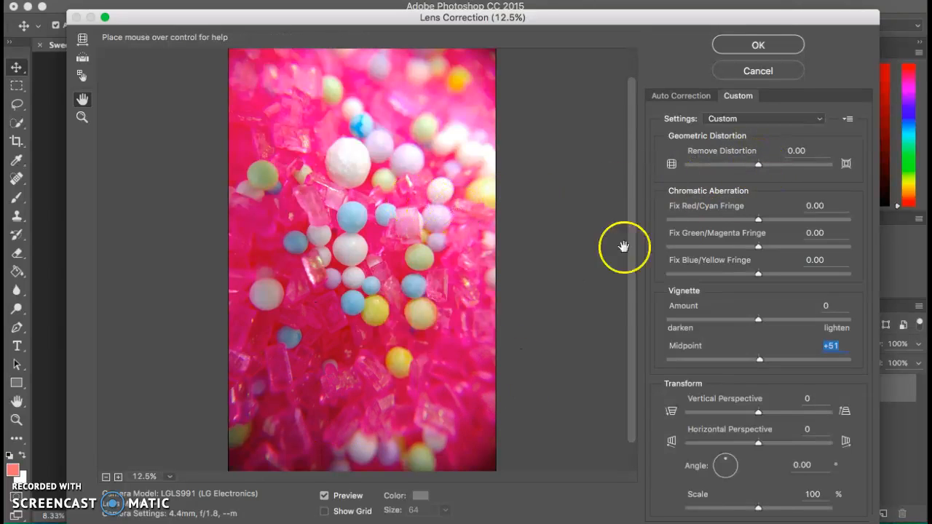
Try Remove Distortion at +32 and -31 with vertical perspective +39, horizontal perspective -48, angle 258.66° and scale 80%.
left_click_drag(759, 165, 782, 166)
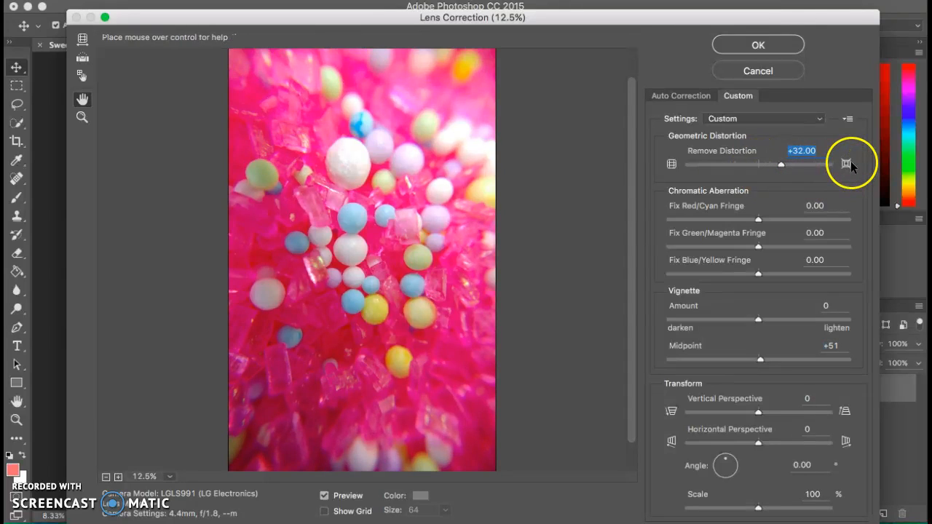
left_click_drag(819, 162, 738, 167)
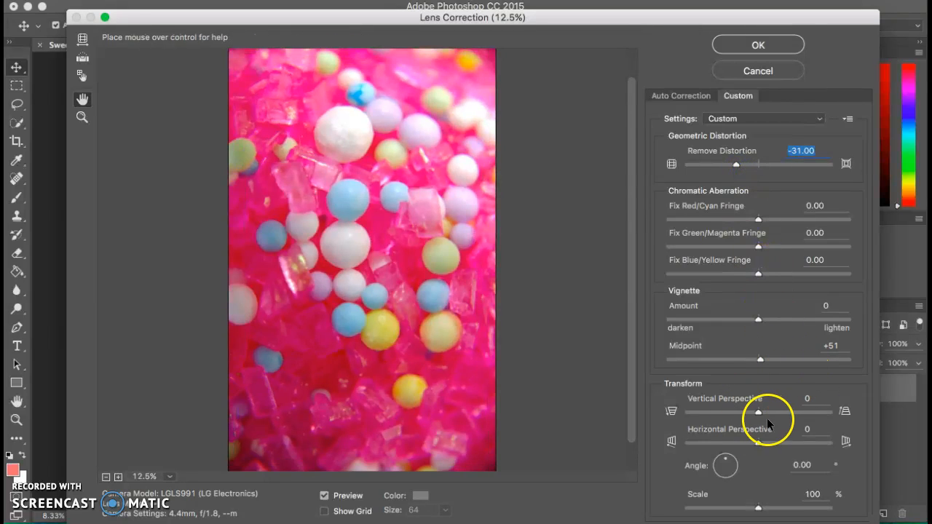
left_click_drag(759, 413, 780, 415)
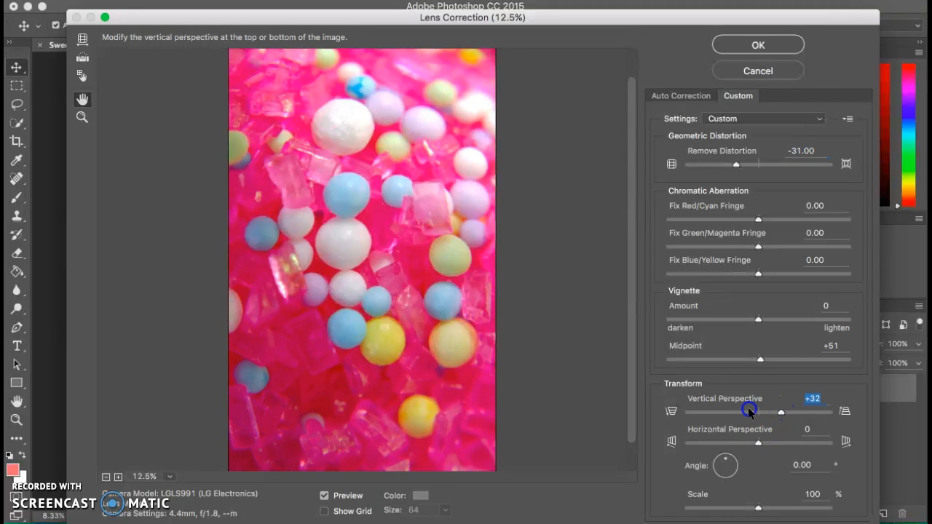
left_click_drag(783, 413, 729, 508)
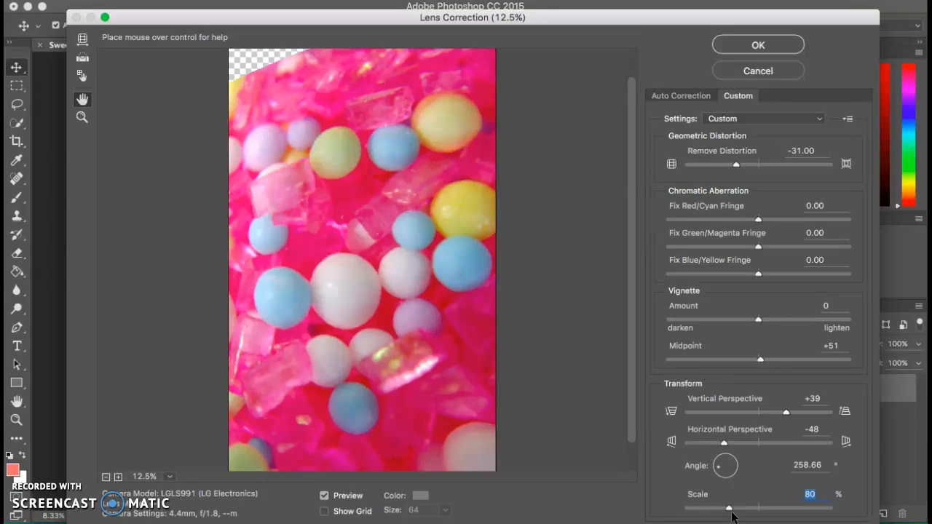
Set the transform to scale 101%, angle 41.52°, horizontal perspective 0 and vertical perspective +2.
left_click_drag(730, 509, 760, 511)
left_click_drag(726, 473, 759, 444)
left_click(733, 437)
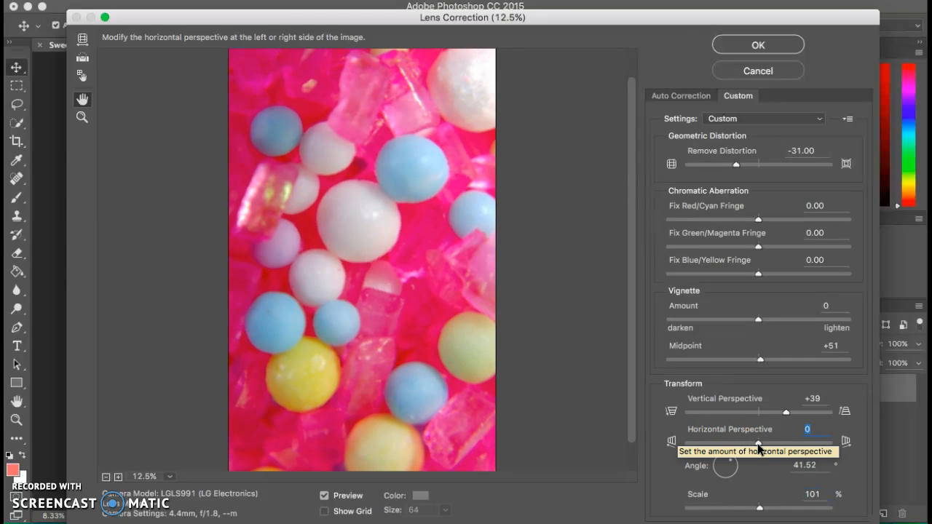
left_click_drag(780, 415, 761, 421)
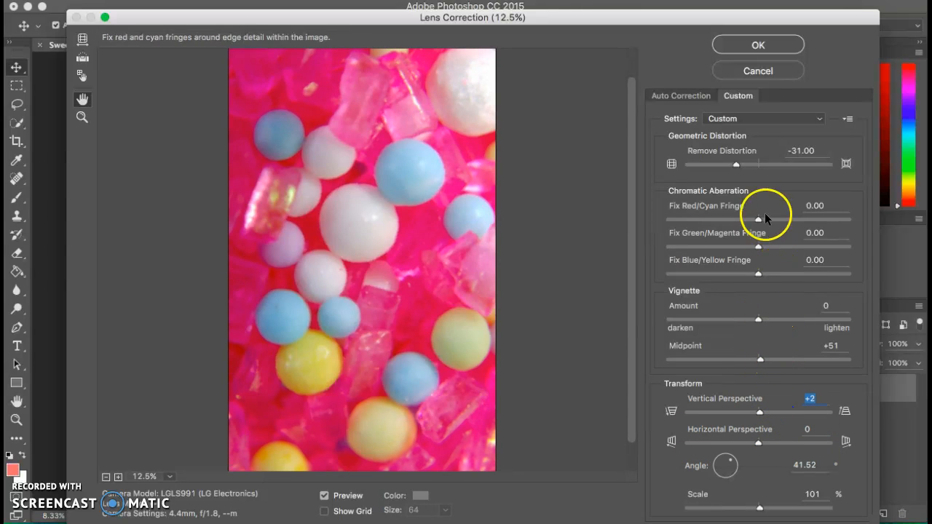
Set the vertical perspective to -4 and Remove Distortion to +62, and apply the lens correction.
mouse_move(737, 165)
left_mouse_down()
mouse_move(789, 165)
mouse_move(752, 165)
left_mouse_up()
left_click_drag(758, 413, 754, 410)
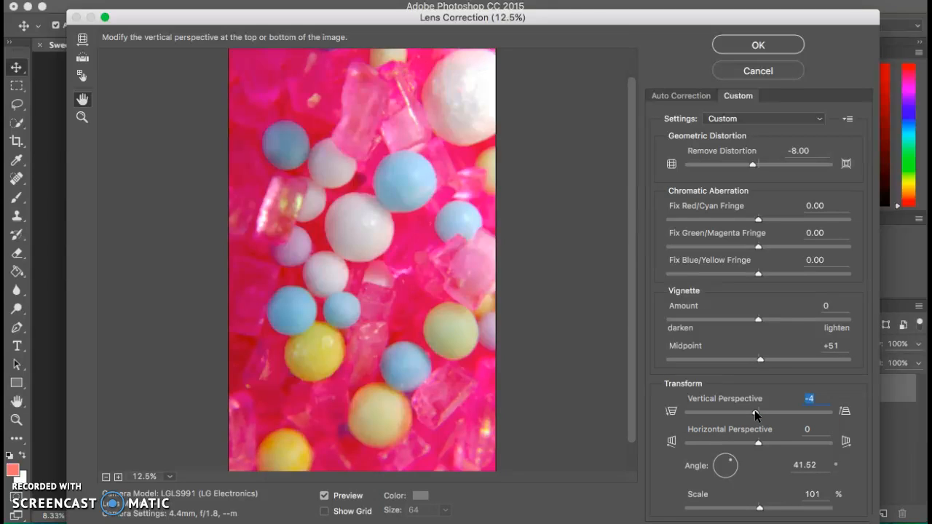
left_click_drag(754, 164, 803, 165)
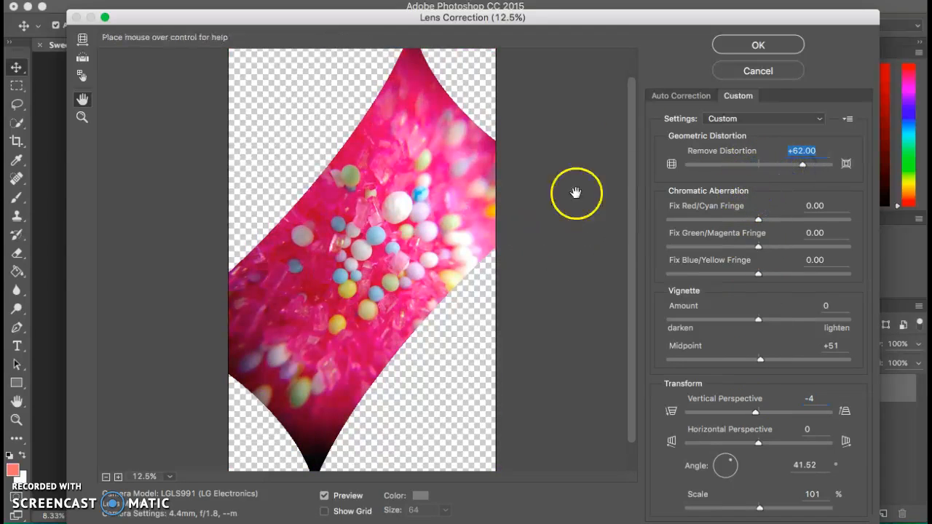
left_click(762, 44)
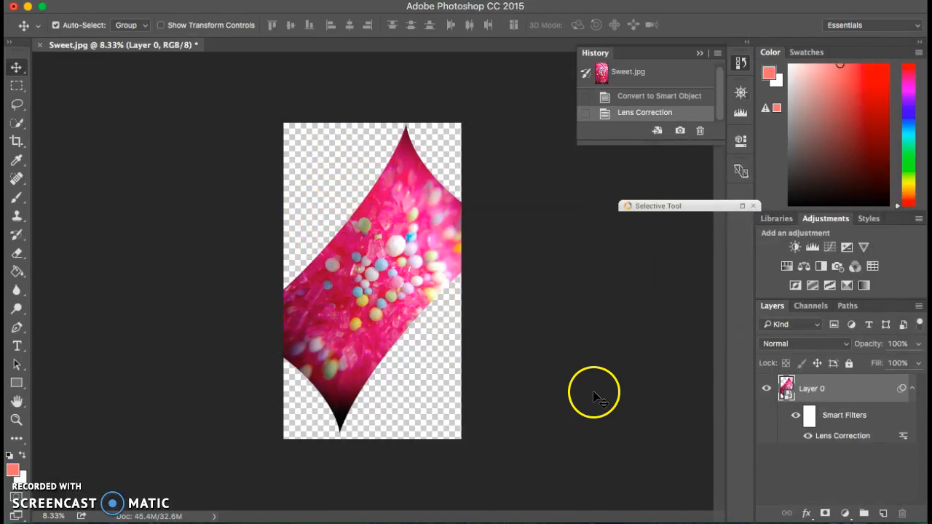
Reopen the Lens Correction smart filter on Layer 0 and apply it with Remove Distortion set to +1.
left_click(836, 437)
double_click(836, 437)
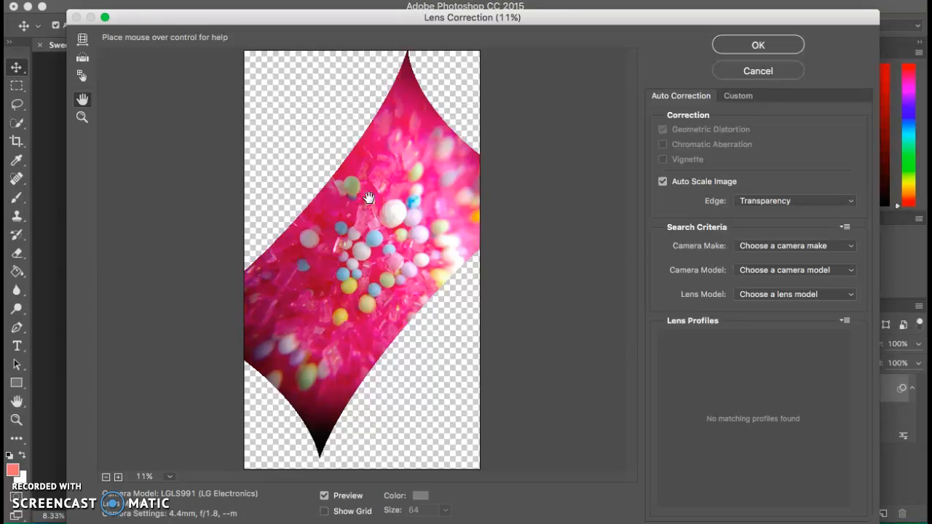
left_click(740, 96)
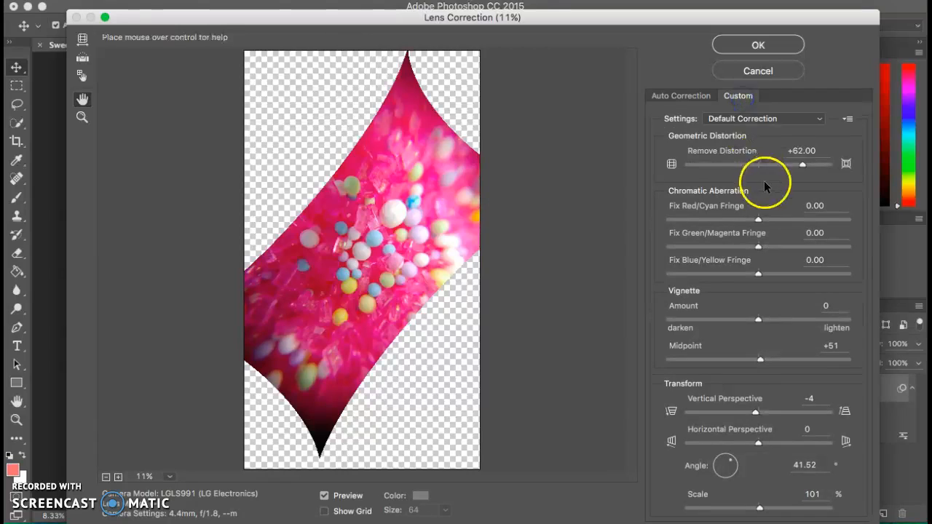
left_click_drag(802, 164, 757, 171)
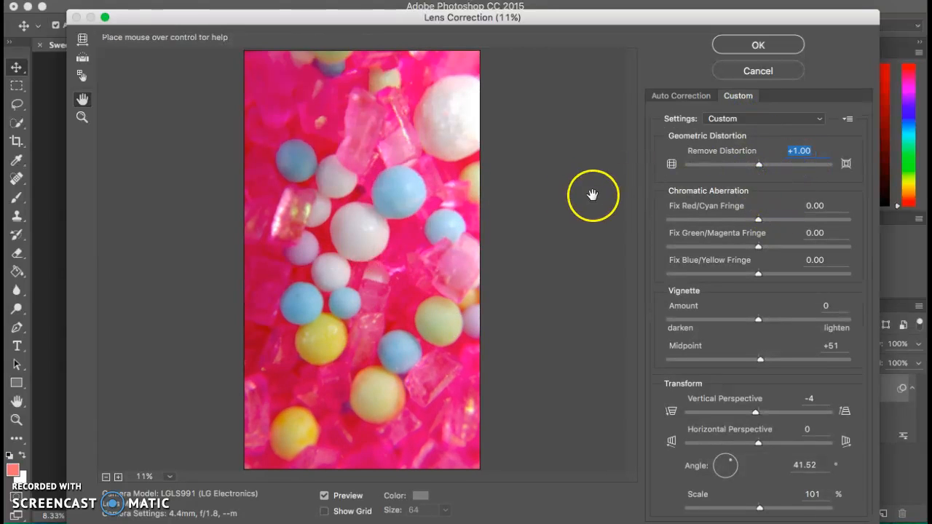
left_click(774, 45)
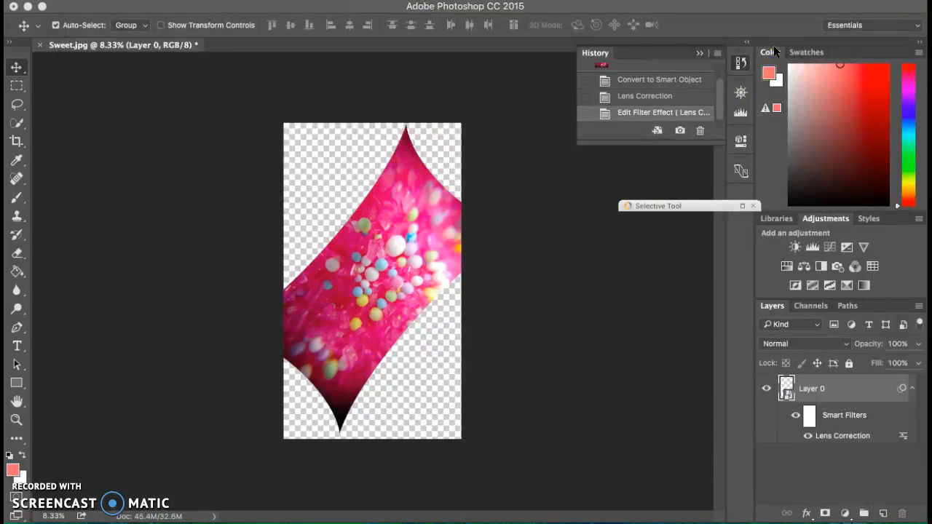